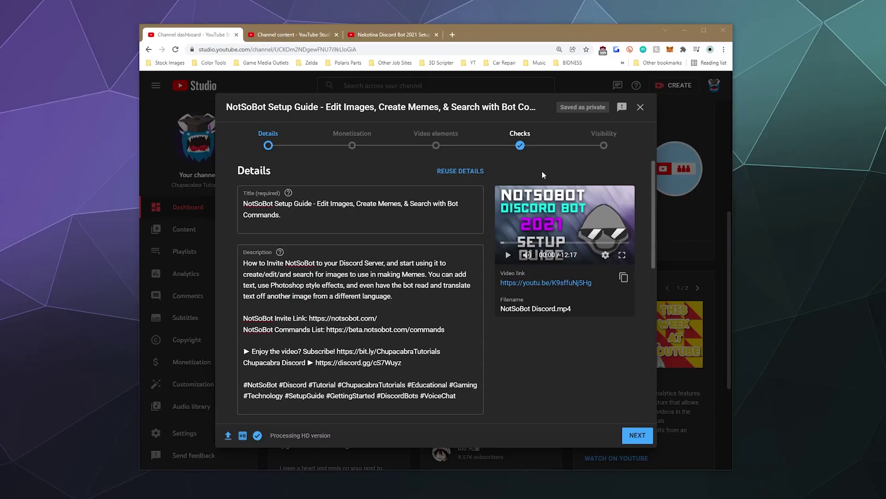
# Bring the browser window into focus to reach the Nekotina reference video
pyautogui.click(509, 351)
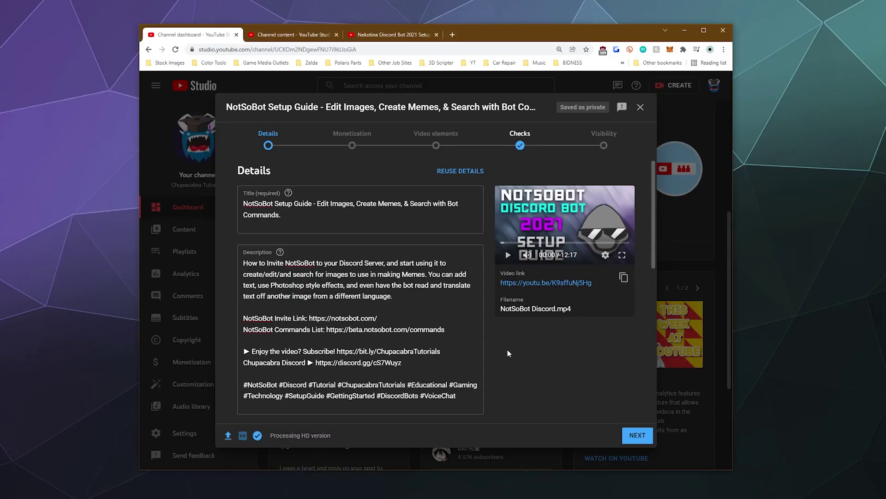
# Read the Nekotina video's expanded Skip Index chapter list, then return to the NotSoBot details
pyautogui.click(409, 35)
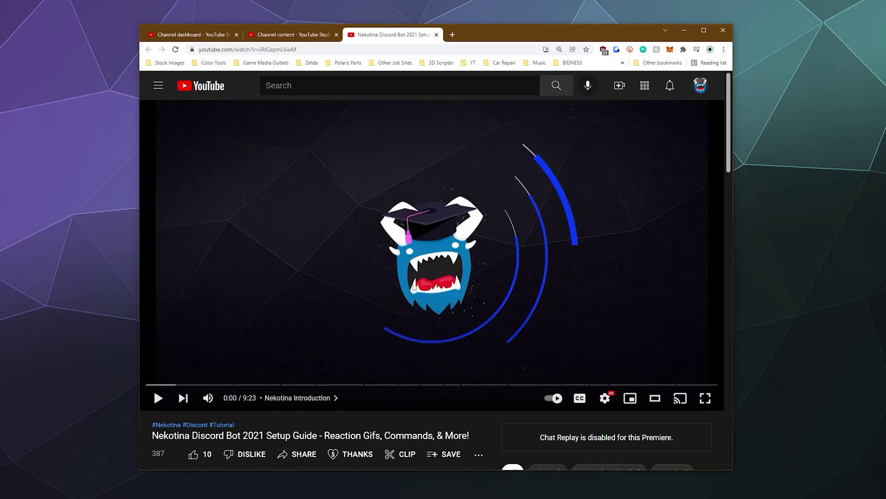
pyautogui.scroll(-7, 414, 289)
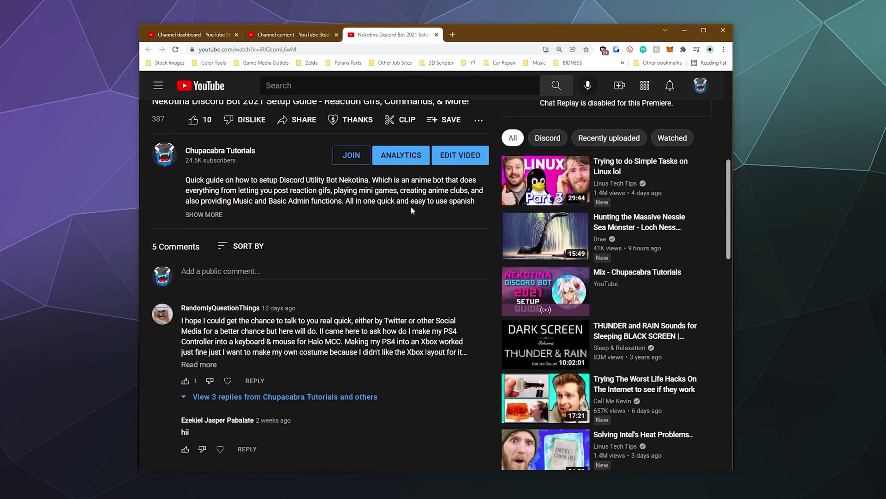
pyautogui.click(203, 214)
pyautogui.scroll(-2, 279, 222)
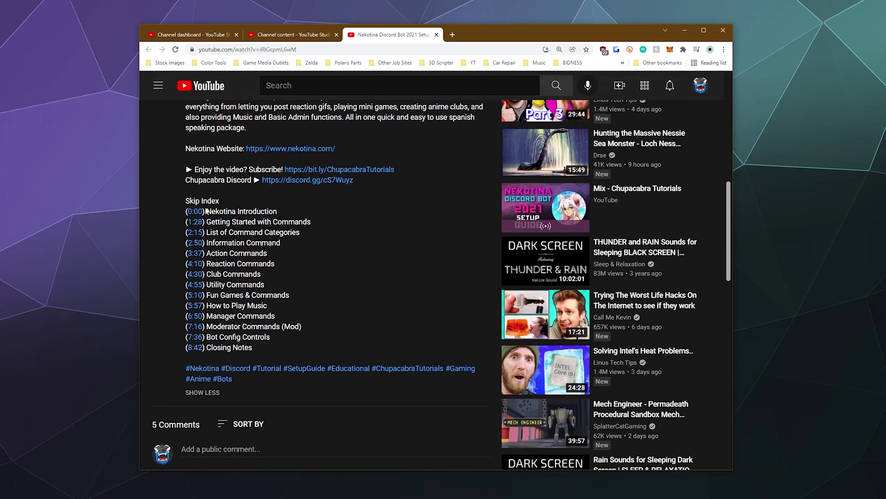
pyautogui.scroll(8, 344, 220)
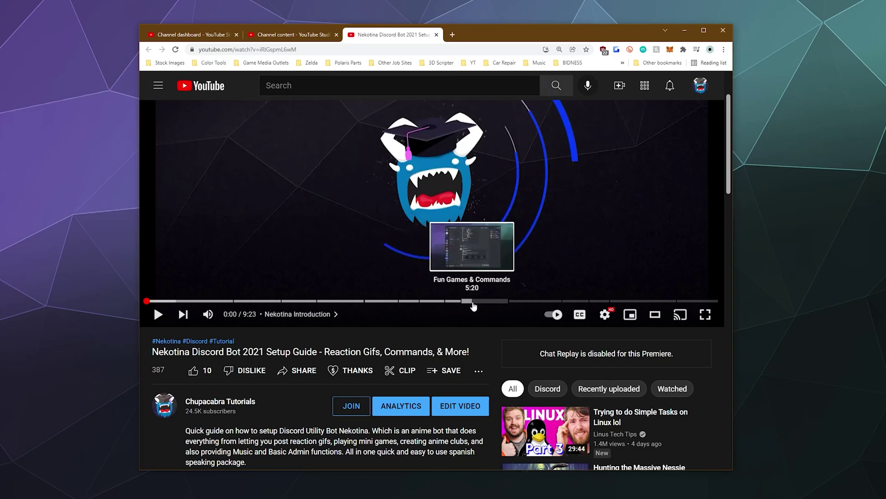
pyautogui.click(217, 36)
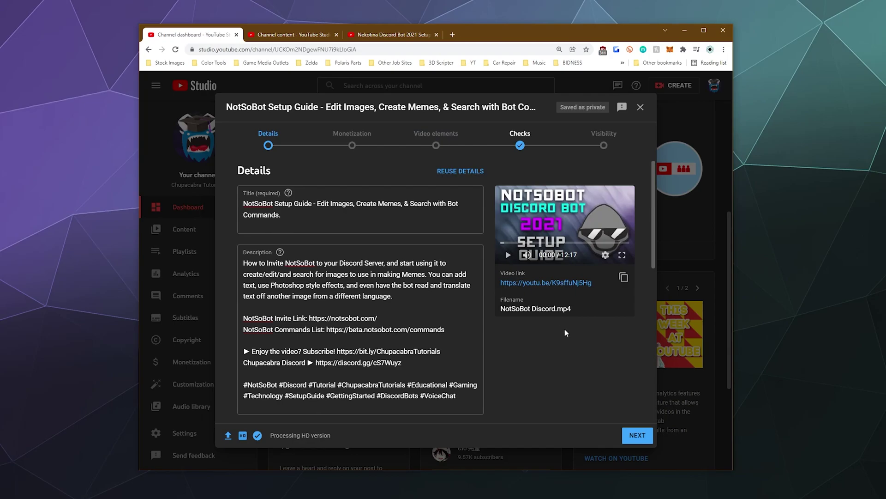
# Place the cursor in the NotSoBot description after the Discord link line
pyautogui.scroll(-5, 404, 296)
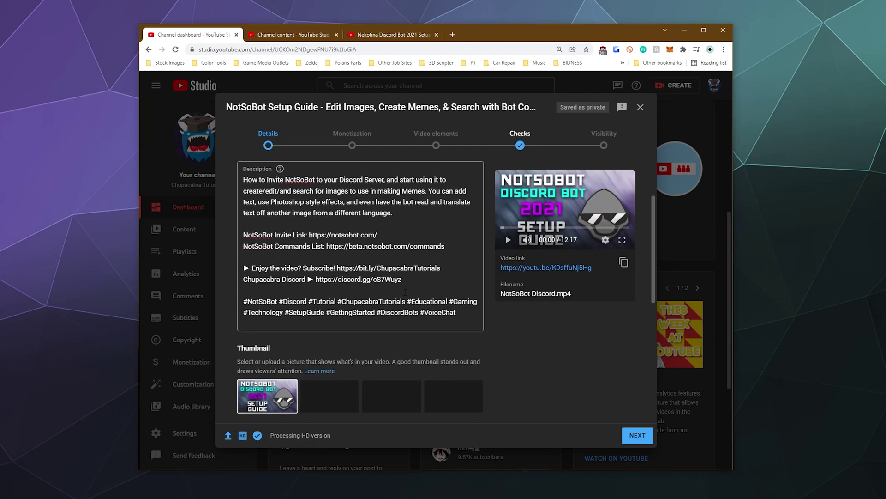
pyautogui.scroll(5, 405, 296)
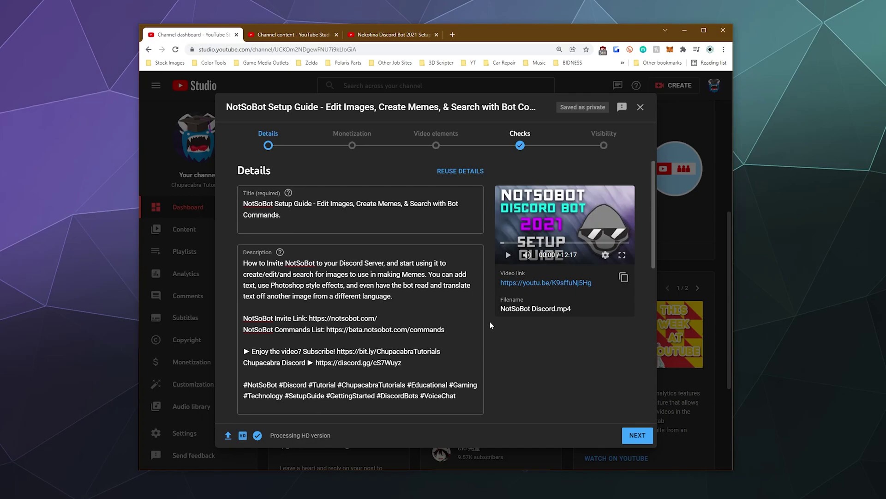
pyautogui.click(417, 364)
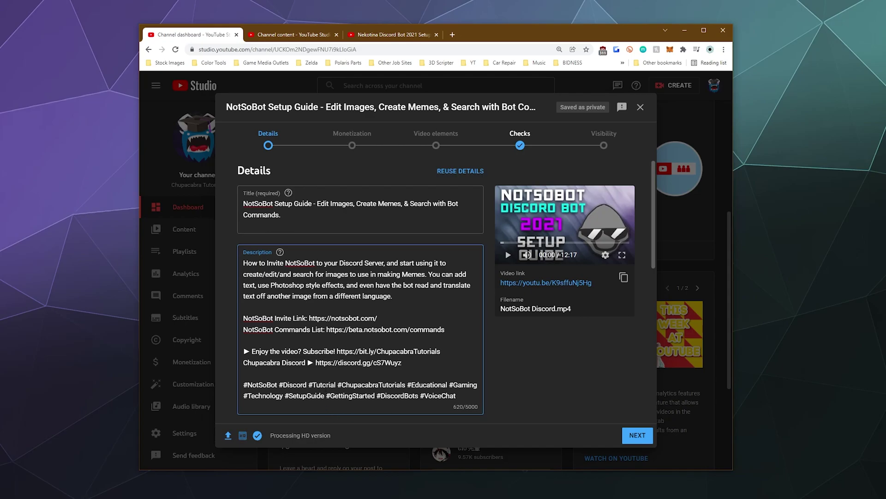
pyautogui.moveTo(255, 395); pyautogui.dragTo(349, 395)
pyautogui.click(400, 396)
pyautogui.moveTo(270, 384); pyautogui.dragTo(357, 384)
pyautogui.click(404, 396)
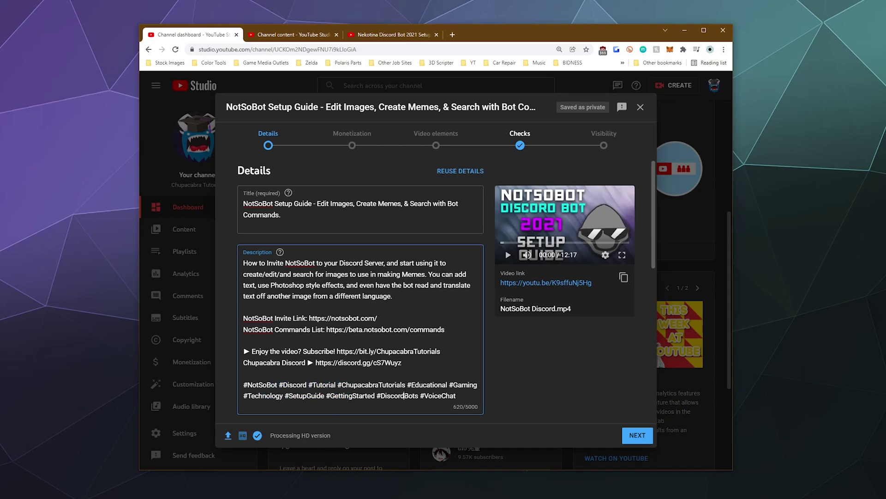
# Add a 'Skip Indiex:' heading above the hashtags with '(0:00) Intro / What is NotSoBot' below
pyautogui.click(413, 368)
pyautogui.press('Return')
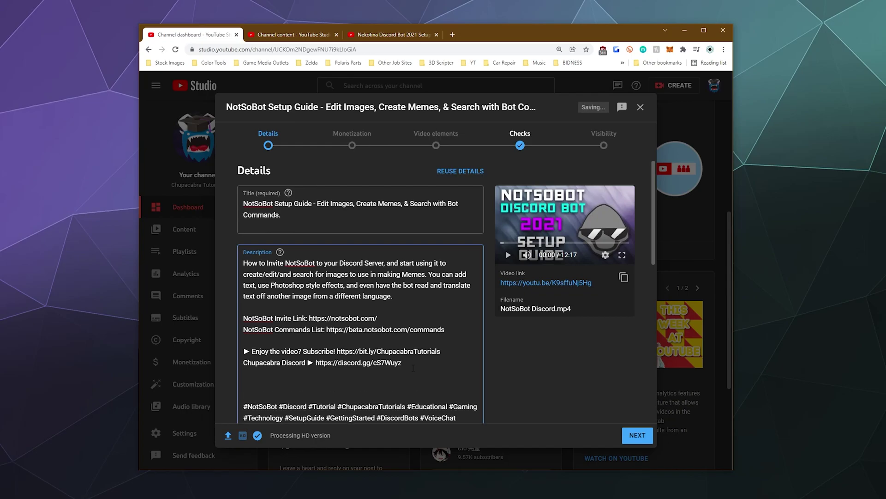
pyautogui.write('Skip Indiex:')
pyautogui.press('Return')
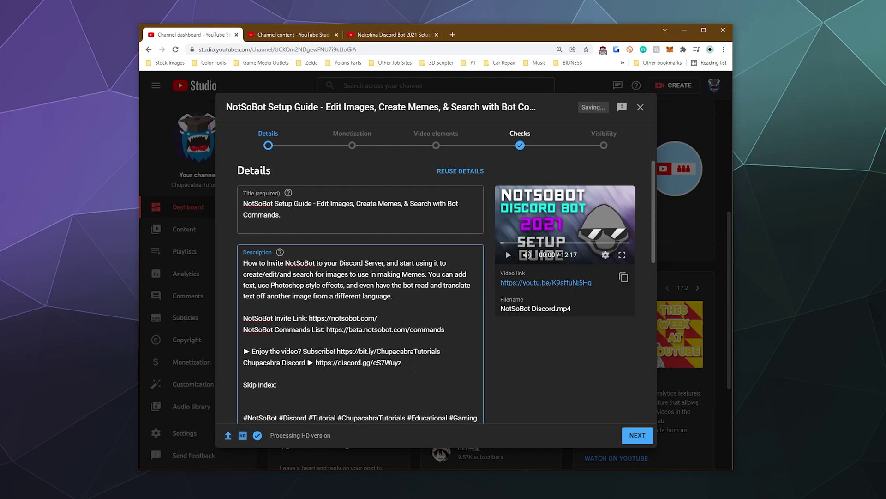
pyautogui.write('(0:00) Intro / What is NotSoBot')
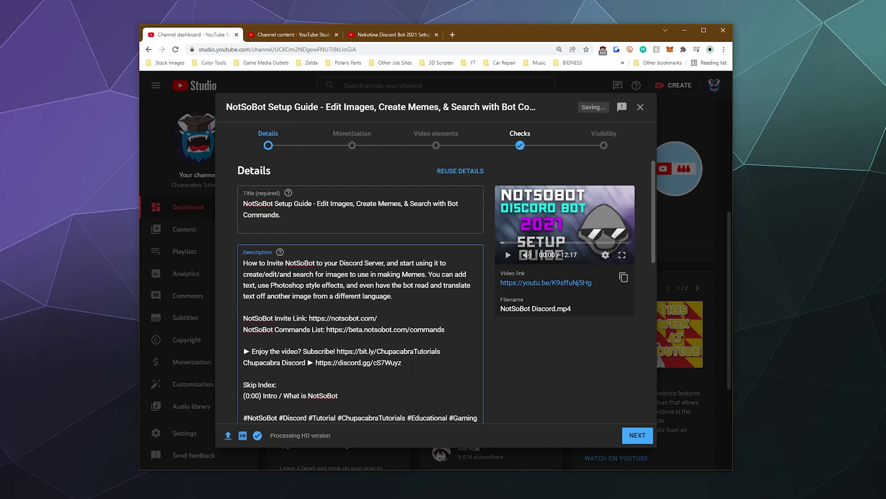
pyautogui.scroll(-3, 485, 390)
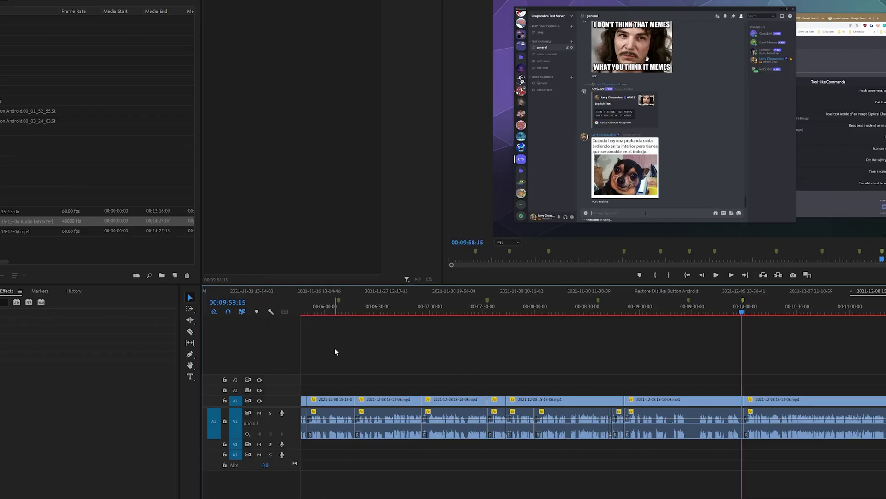
# Scrub the Premiere timeline at about 6:07, 7:31, 8:35, 9:27 and 9:58, then minimise Premiere
pyautogui.click(337, 311)
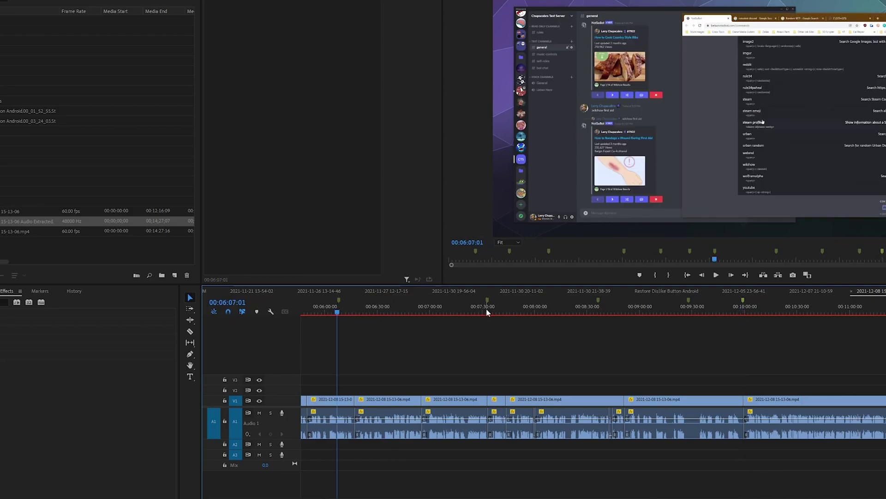
pyautogui.click(484, 311)
pyautogui.click(597, 310)
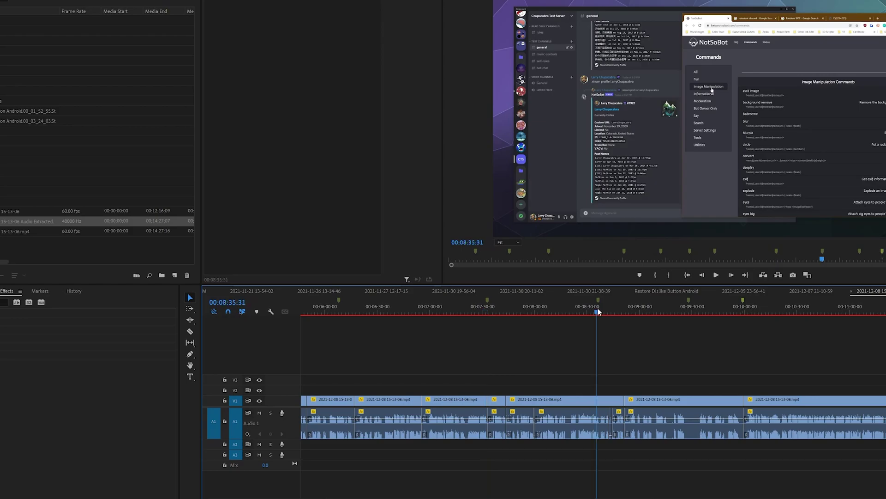
pyautogui.click(688, 310)
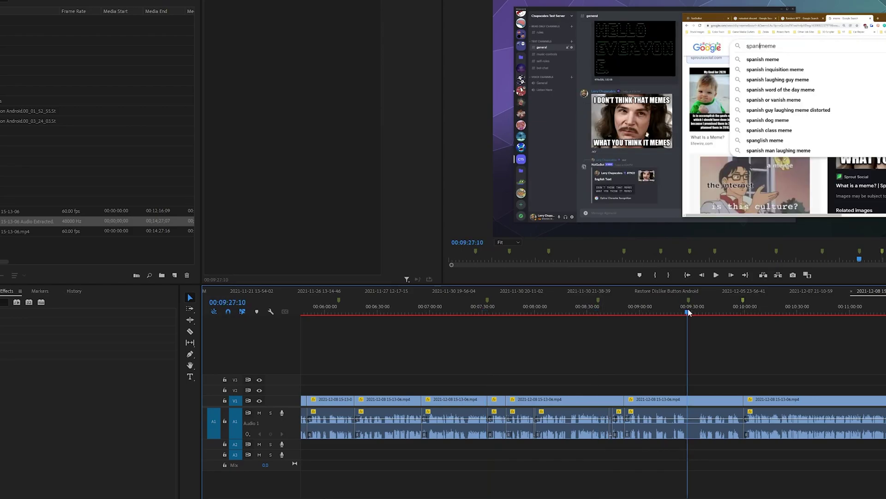
pyautogui.click(744, 312)
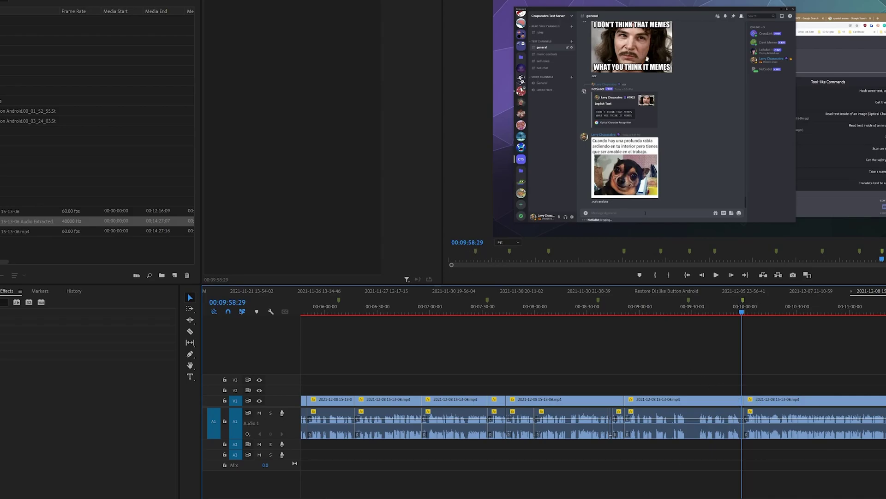
pyautogui.click(536, 496)
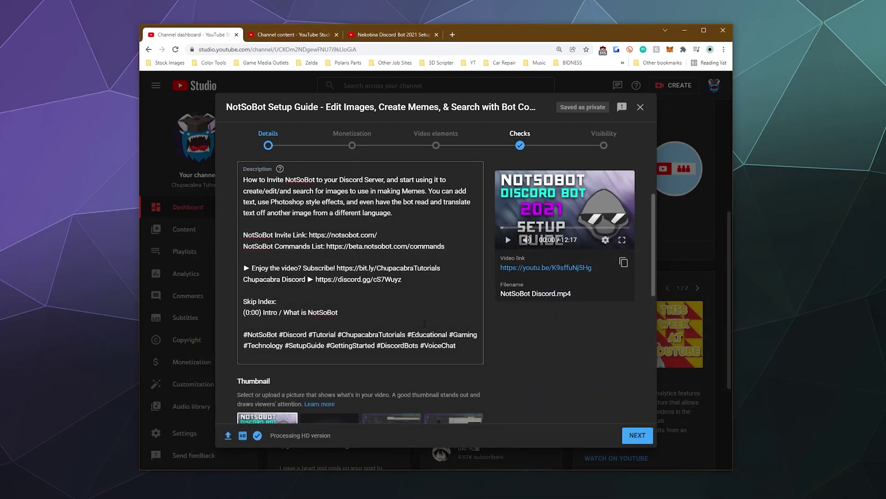
# Add chapters (0:33) How to invite NotSoBot, (1:23) Using Commands (Prefixes), (2:18) Basic Image Editing Effects, (4:02) Adding Text
pyautogui.click(385, 312)
pyautogui.press('Return')
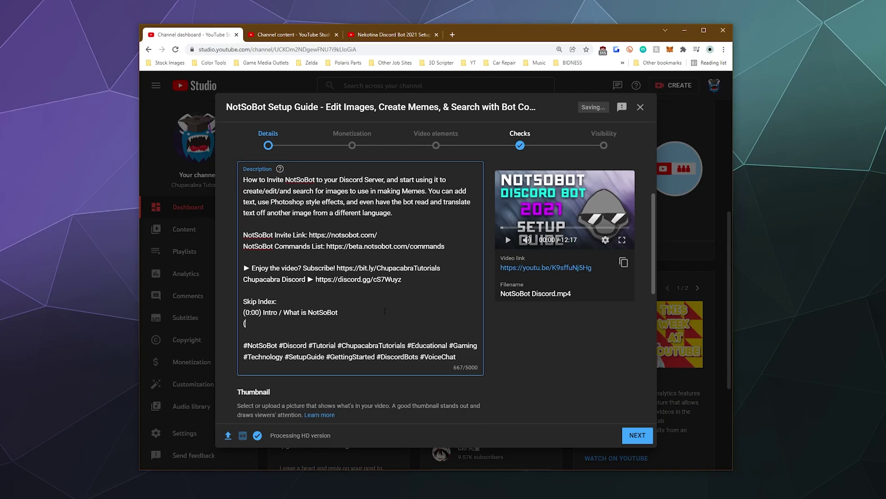
pyautogui.write('(0:33) How to invite NotSoBot')
pyautogui.press('Return')
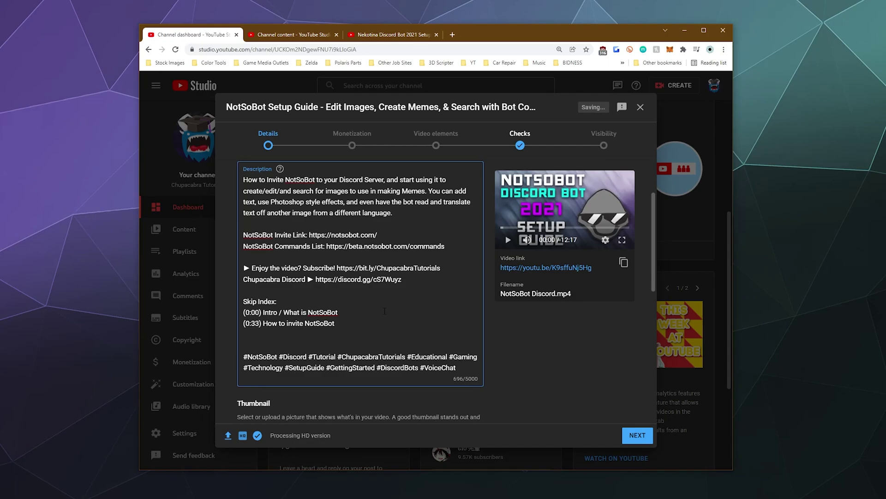
pyautogui.write('(1:23) Using Commands (Pref')
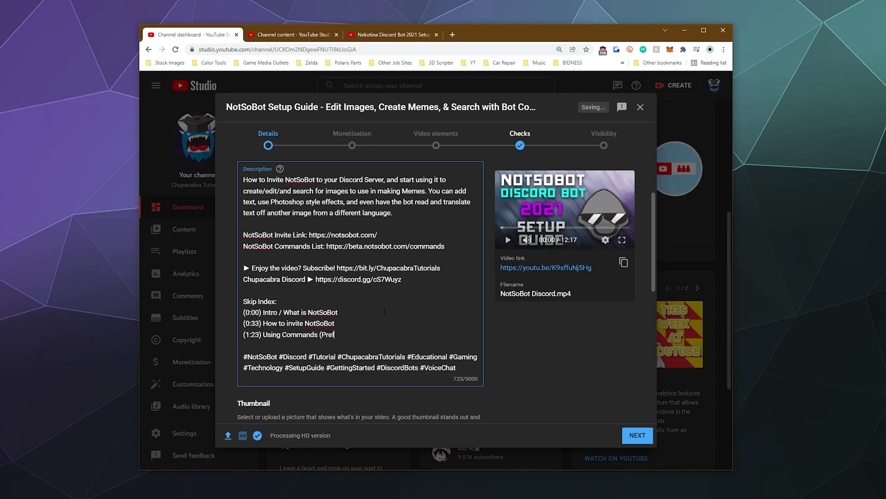
pyautogui.write('ixes)')
pyautogui.press('Return')
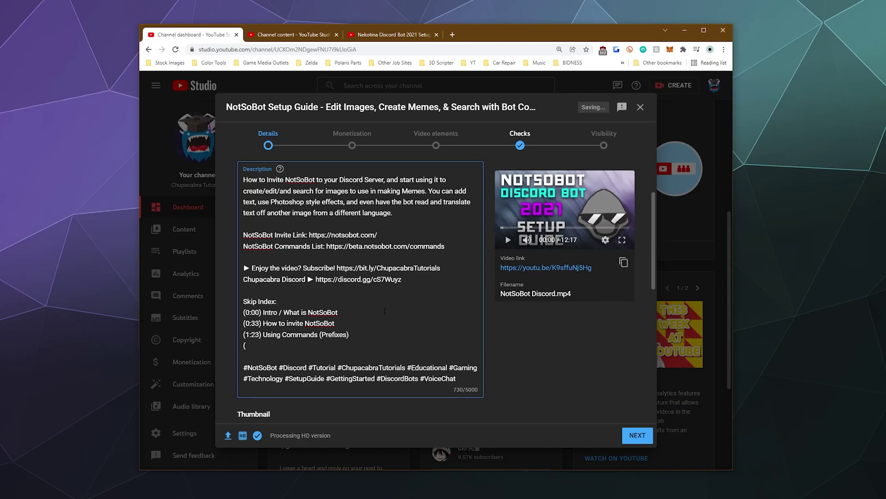
pyautogui.write('(2:18) Basic Image Editing Effects')
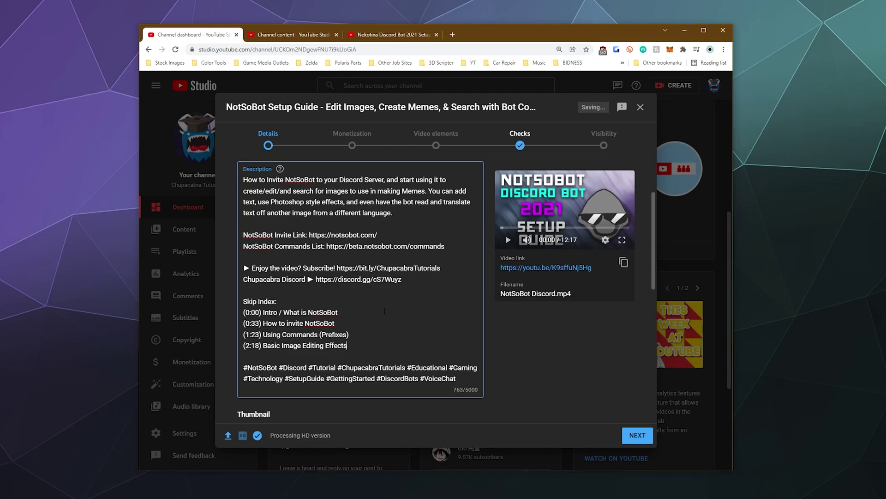
pyautogui.press('Return')
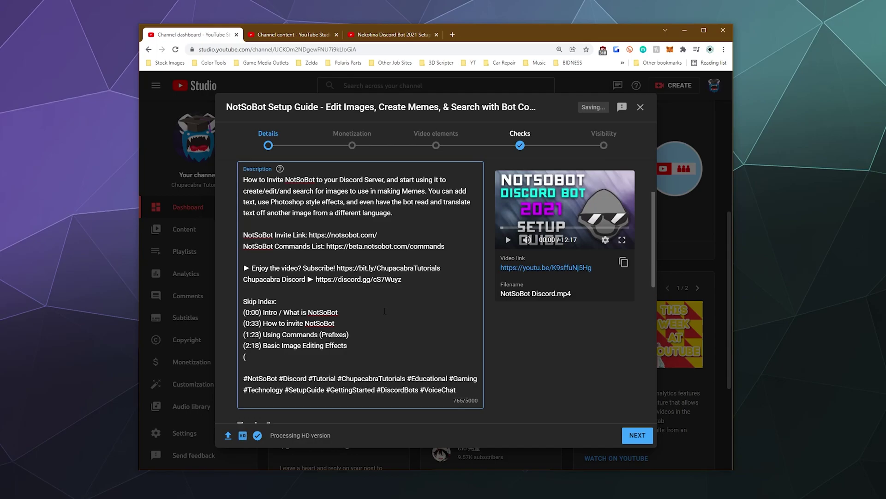
pyautogui.write('(4:02) Adding Text')
# Open the NotSoBot video's watch page in a new tab and switch to it
pyautogui.click(542, 273)
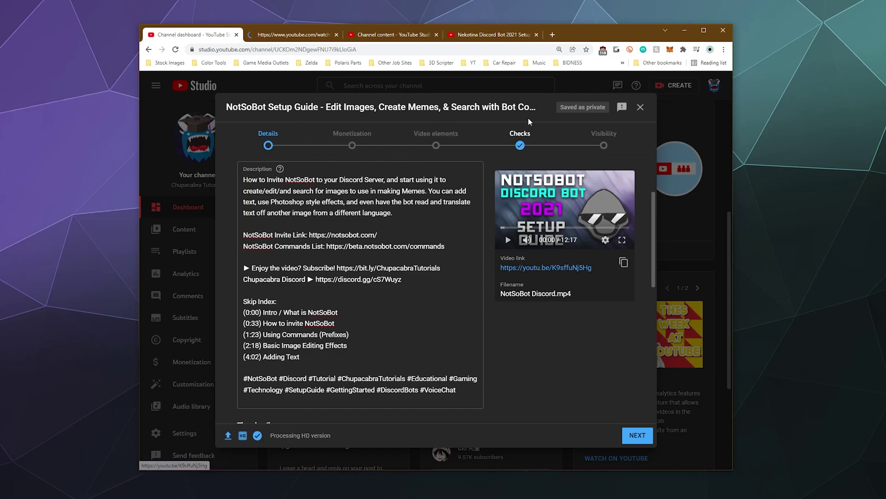
pyautogui.click(292, 35)
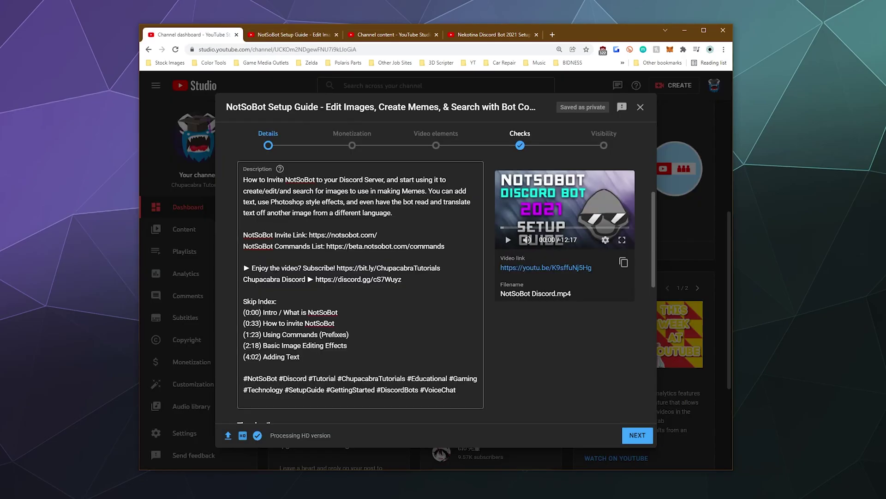
# Fix the separator in the (1:23) timestamp so it reads with a colon
pyautogui.click(251, 334)
pyautogui.press('BackSpace')
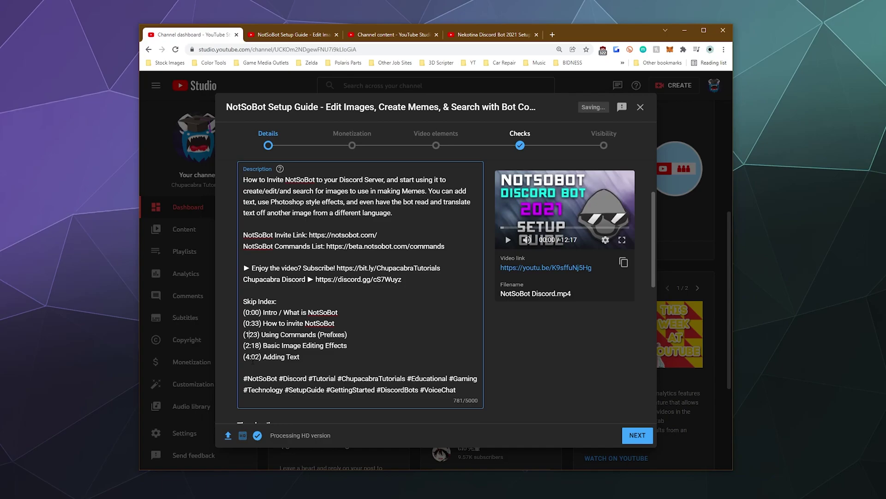
pyautogui.write(':')
pyautogui.press('BackSpace')
pyautogui.write(':')
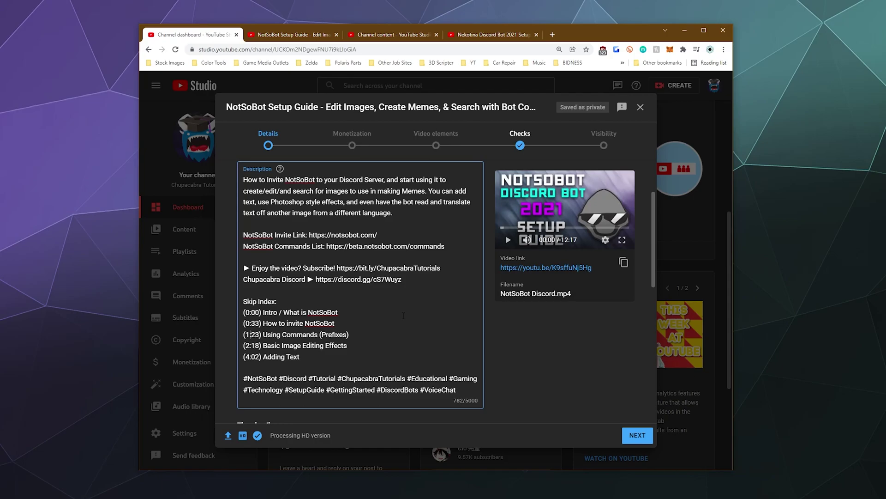
# Add the remaining chapters, (4:53) Search for Images through (10:00) Outro, below Adding Text
pyautogui.click(357, 357)
pyautogui.press('Return')
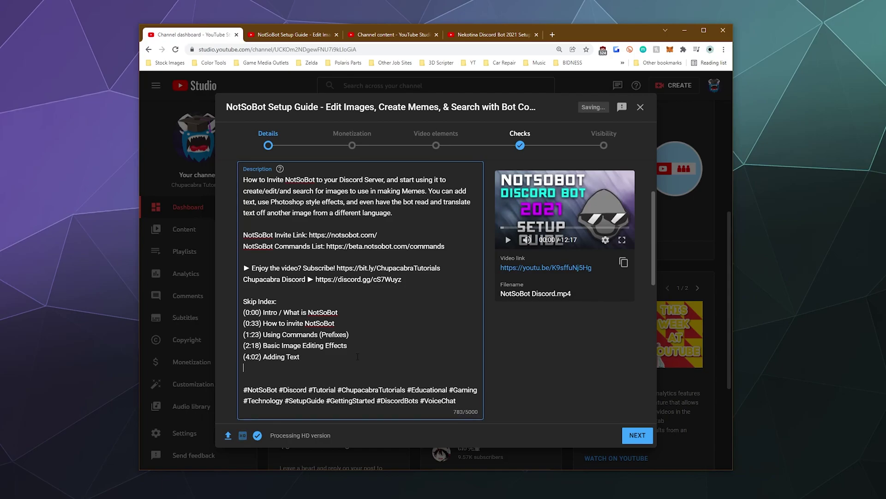
pyautogui.write('(4:53)')
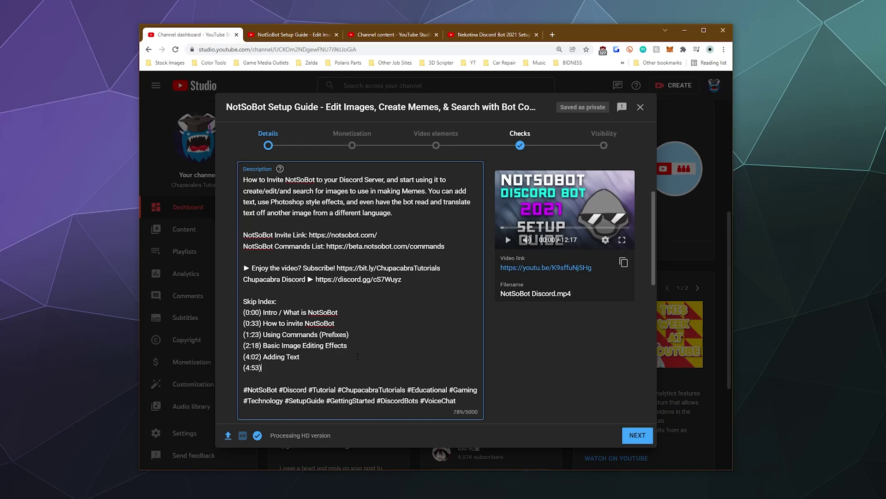
pyautogui.write("Search for Images (5:32) WikiHow Search' (6:06) Steam Profile Search (7:32) Text to ASCII Art (8:37) OCR (Image to Text) (9:27) OCR Translator (10:00) Outro")
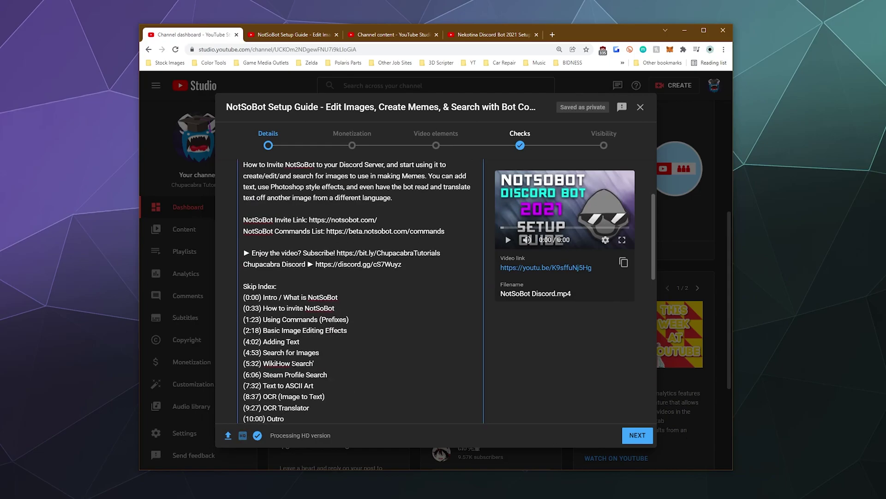
pyautogui.scroll(-3, 614, 388)
pyautogui.scroll(3, 296, 241)
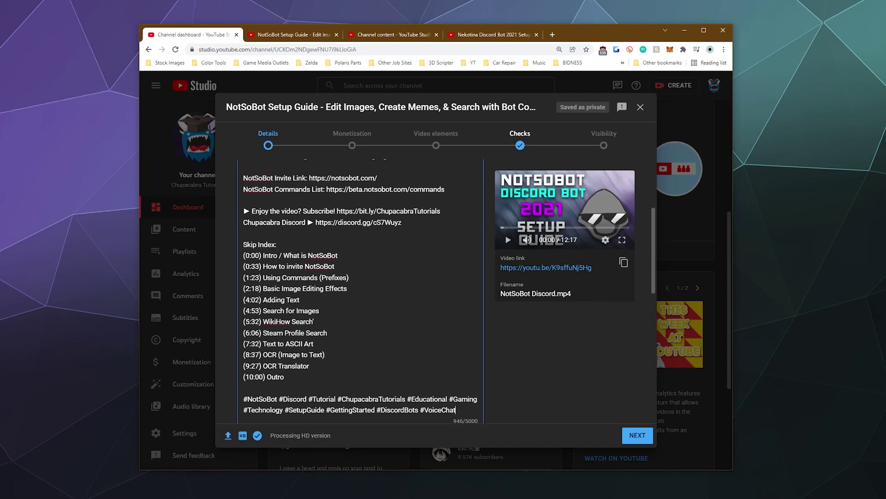
# Show the NotSoBot watch page muted and paused at the start to view its chapter timeline
pyautogui.click(284, 37)
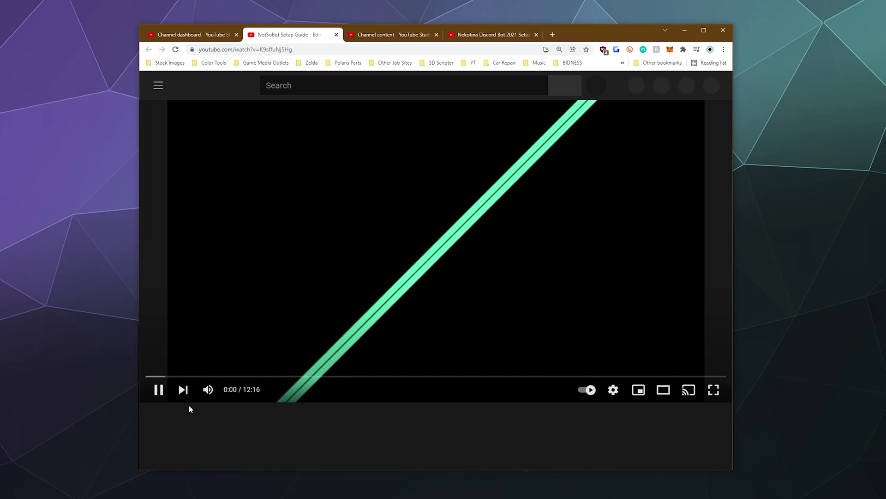
pyautogui.click(214, 399)
pyautogui.click(158, 398)
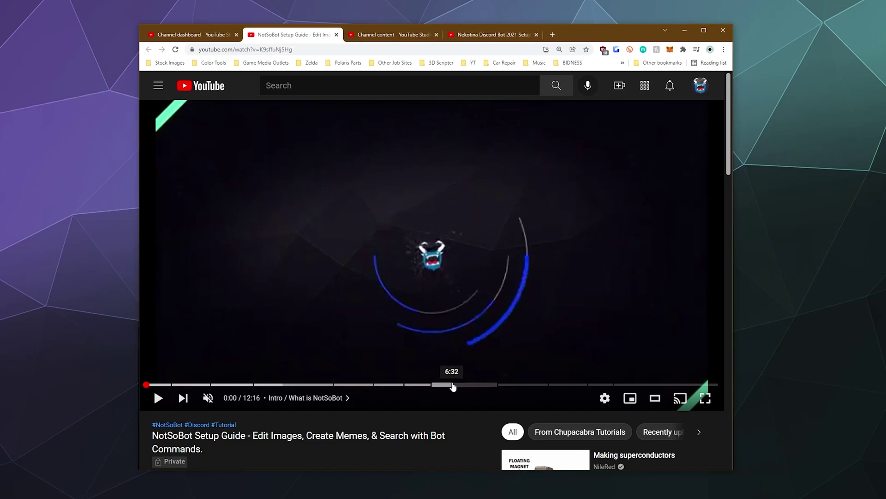
pyautogui.scroll(-4, 457, 323)
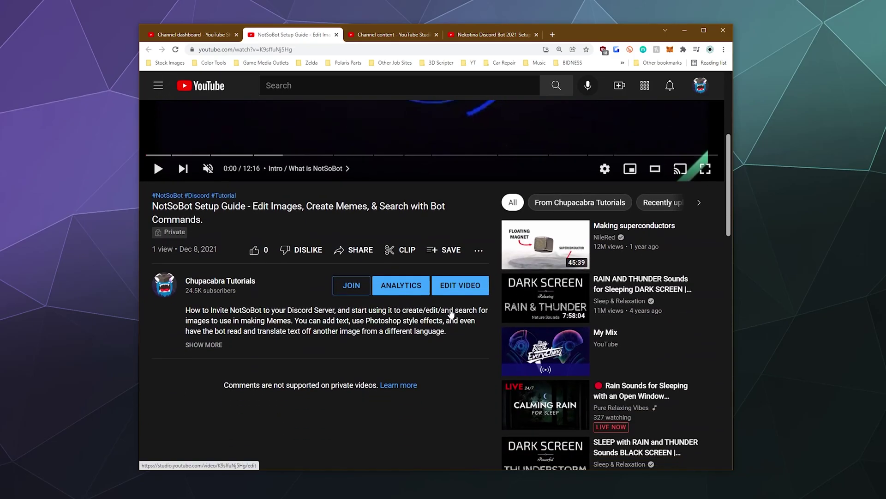
pyautogui.scroll(5, 406, 290)
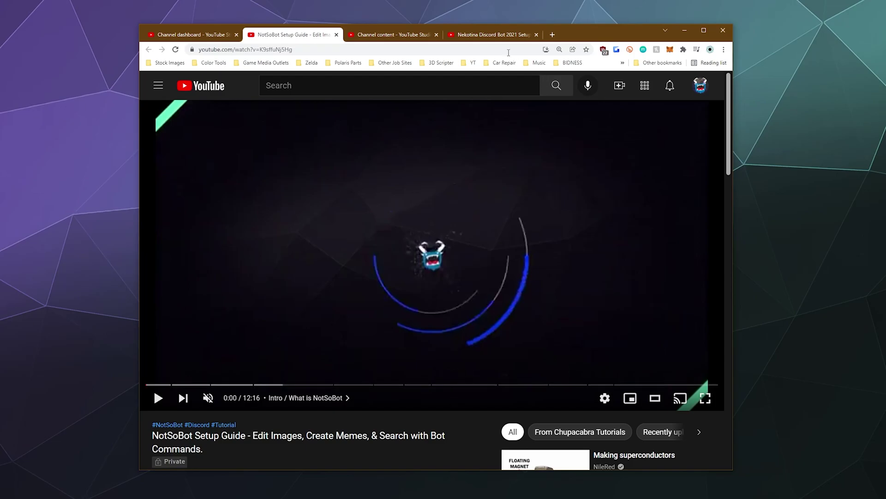
# Switch to the Nekotina video and review its Skip Index running to (8:42) Closing Notes
pyautogui.click(499, 36)
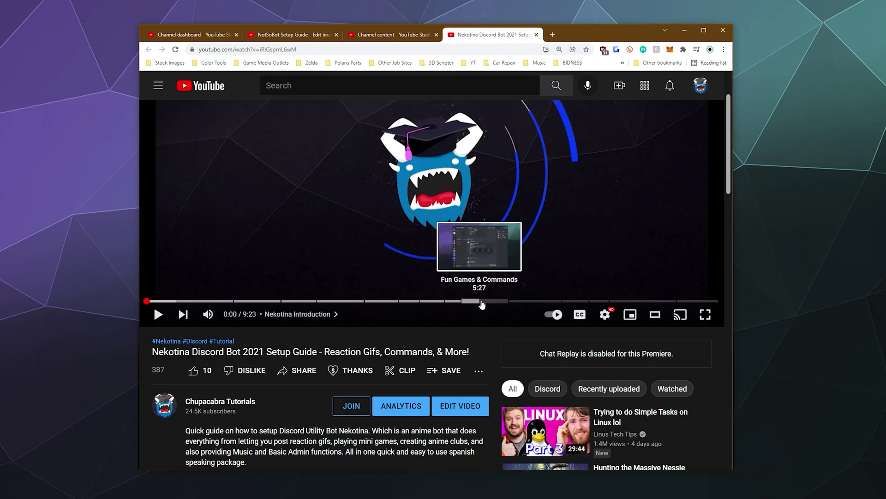
pyautogui.scroll(2, 487, 302)
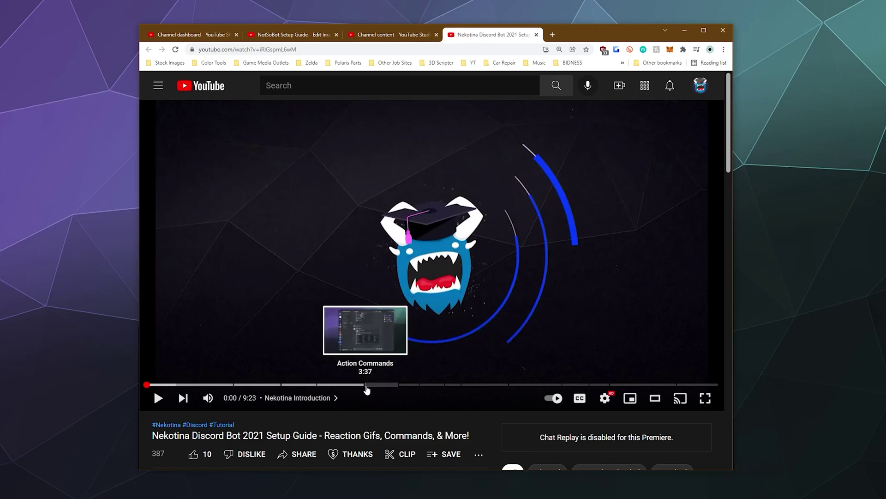
pyautogui.scroll(-10, 165, 362)
pyautogui.scroll(5, 198, 293)
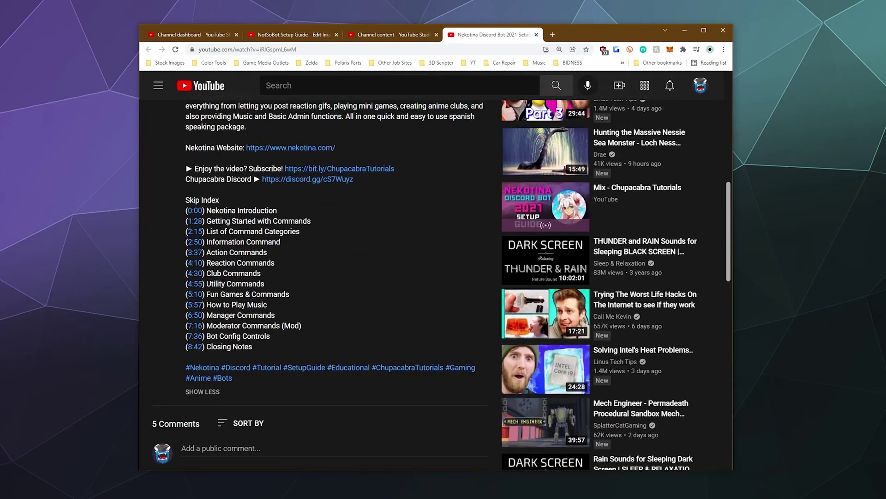
pyautogui.scroll(1, 193, 231)
pyautogui.scroll(-3, 189, 239)
pyautogui.scroll(6, 189, 240)
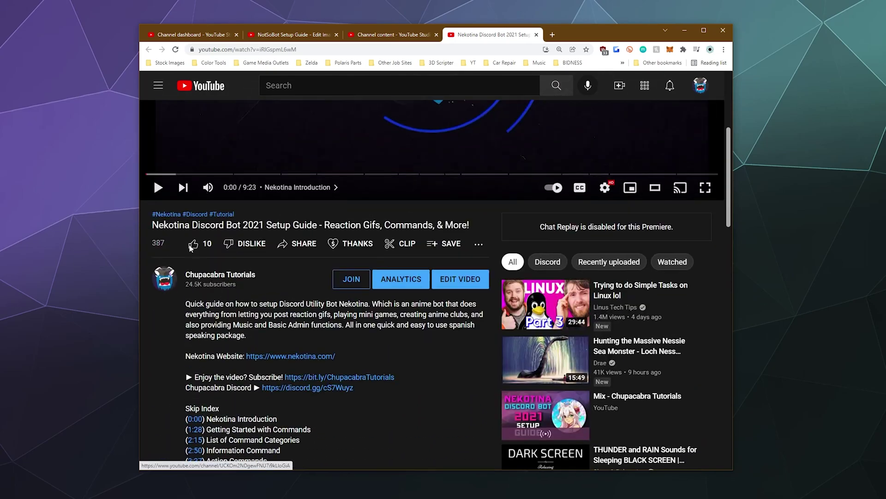
pyautogui.scroll(-3, 203, 148)
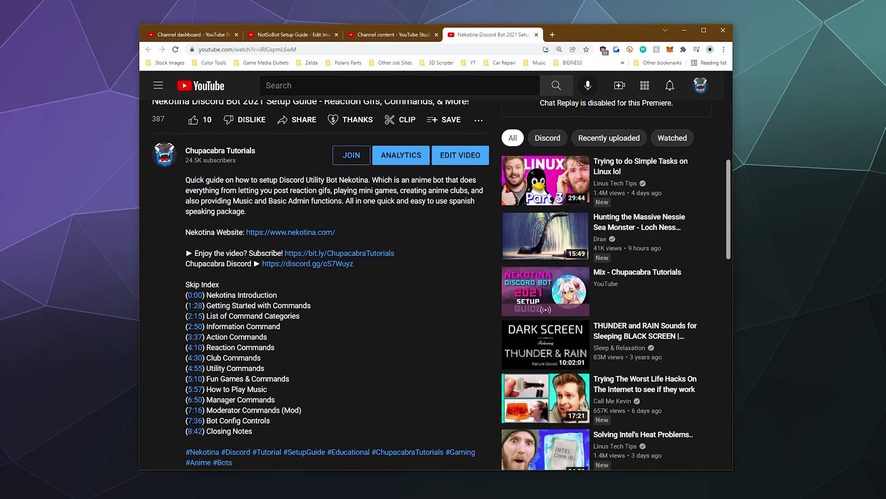
# Jump the Nekotina video to its 7:16 chapter, then go back to the NotSoBot Studio editor
pyautogui.click(199, 415)
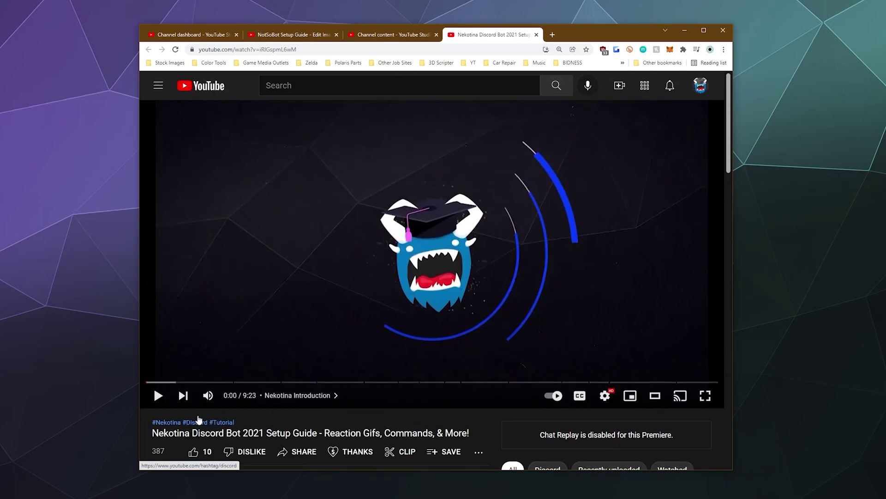
pyautogui.scroll(-9, 199, 406)
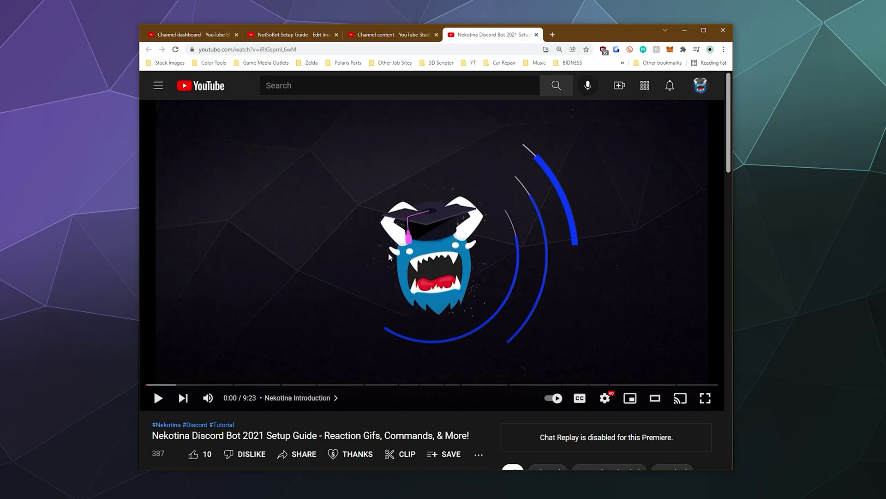
pyautogui.click(261, 35)
pyautogui.click(195, 35)
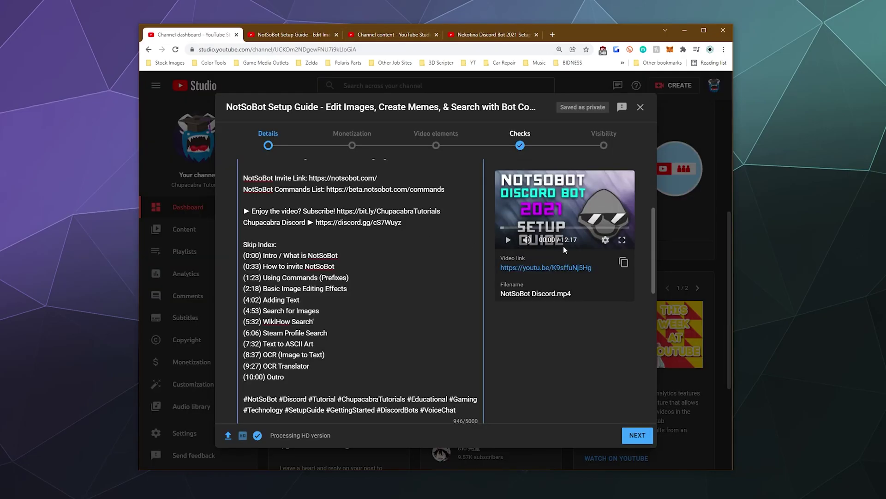